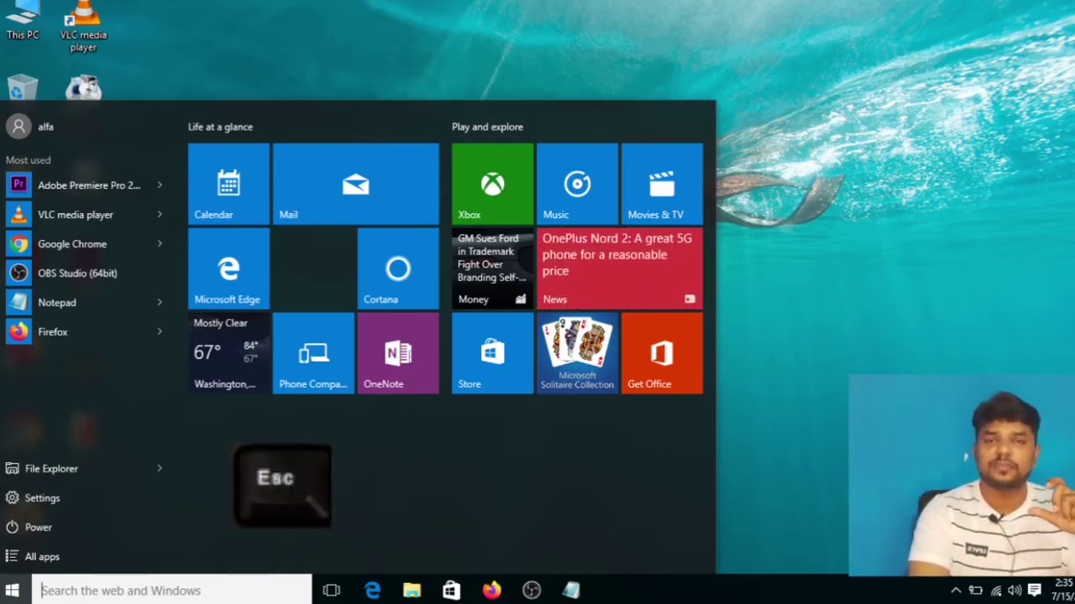
Open and close the Start menu repeatedly, finishing with only the desktop showing
{"action": "key", "text": "Escape"}
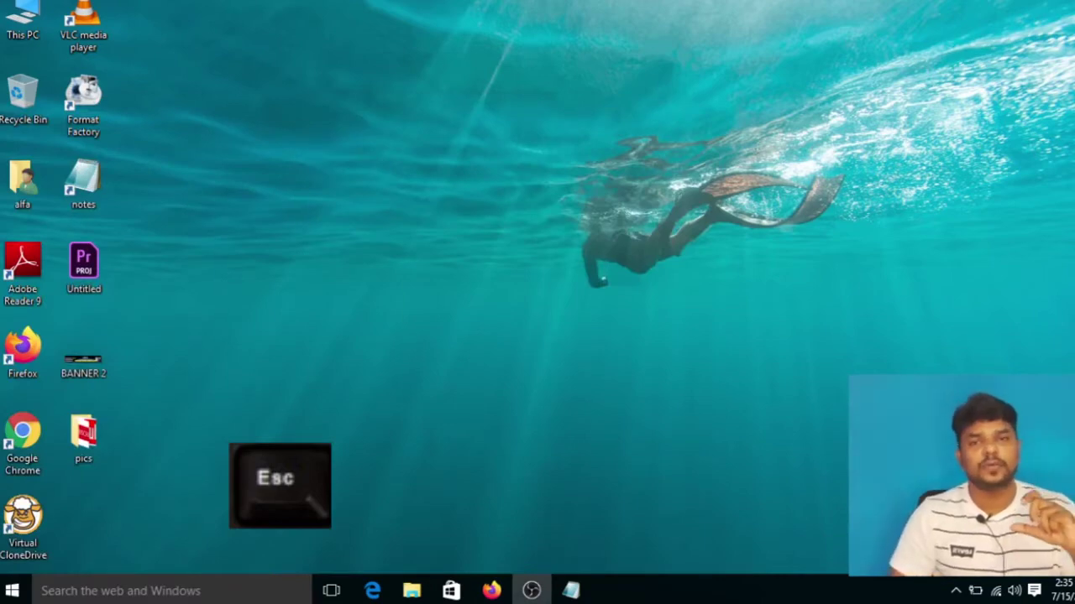
{"action": "key", "text": "super"}
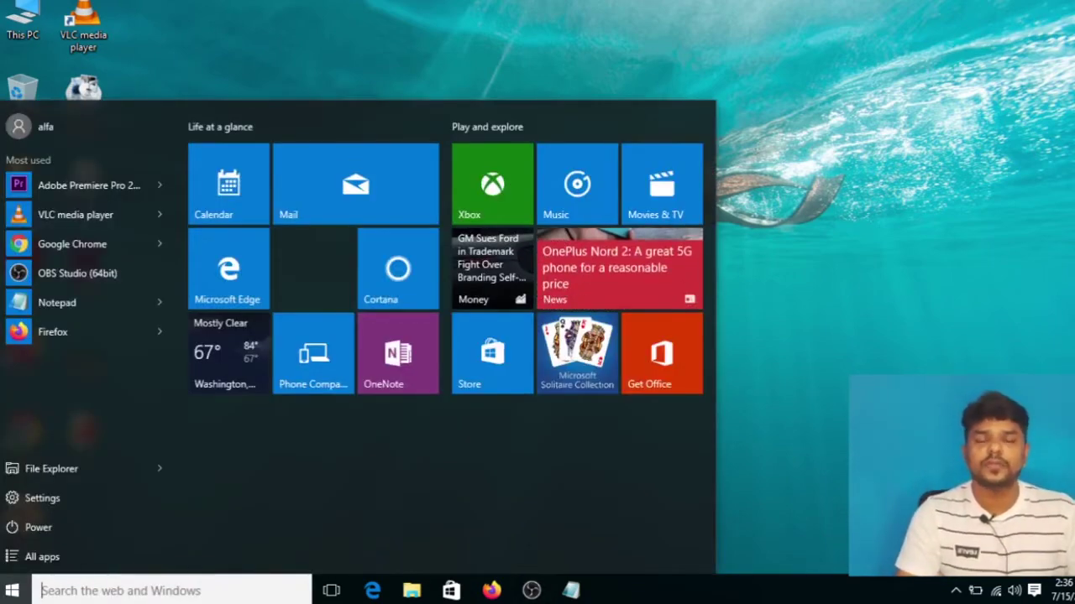
{"action": "key", "text": "super"}
{"action": "key", "text": "super"}
{"action": "key", "text": "super"}
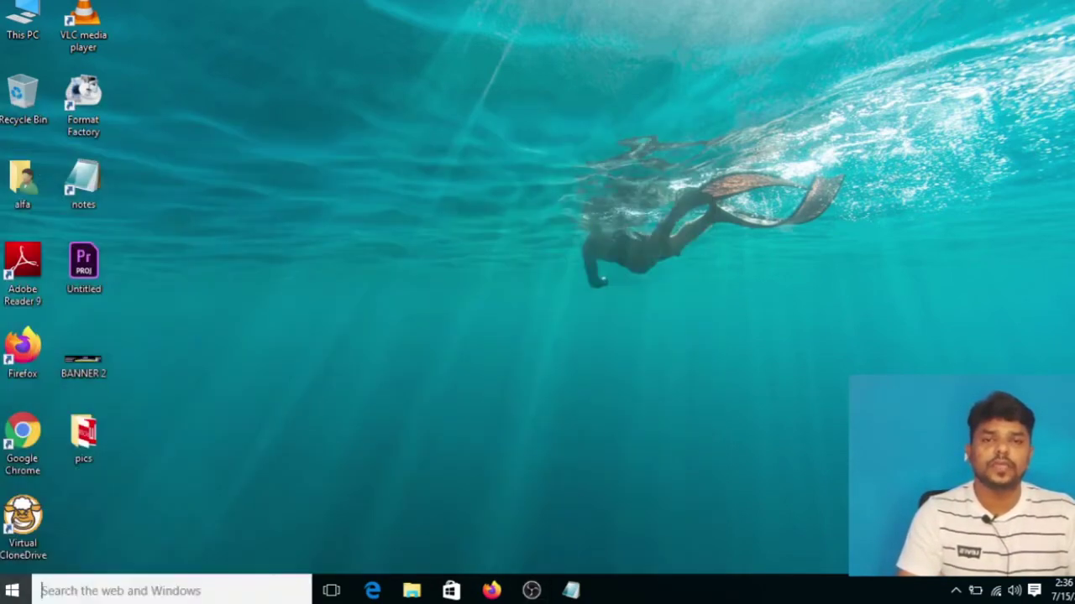
{"action": "key", "text": "super"}
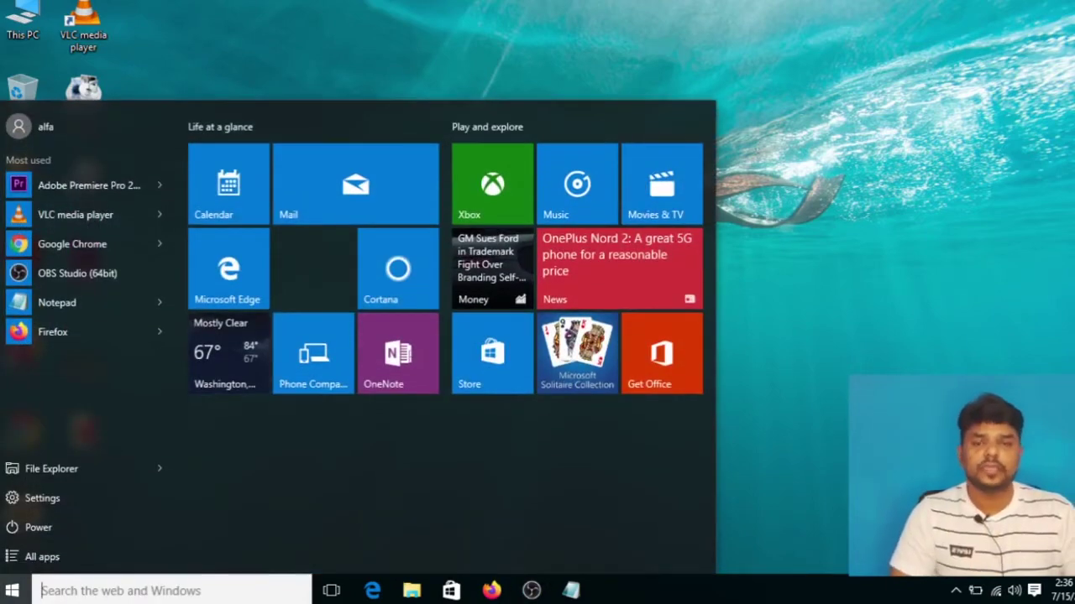
{"action": "key", "text": "super"}
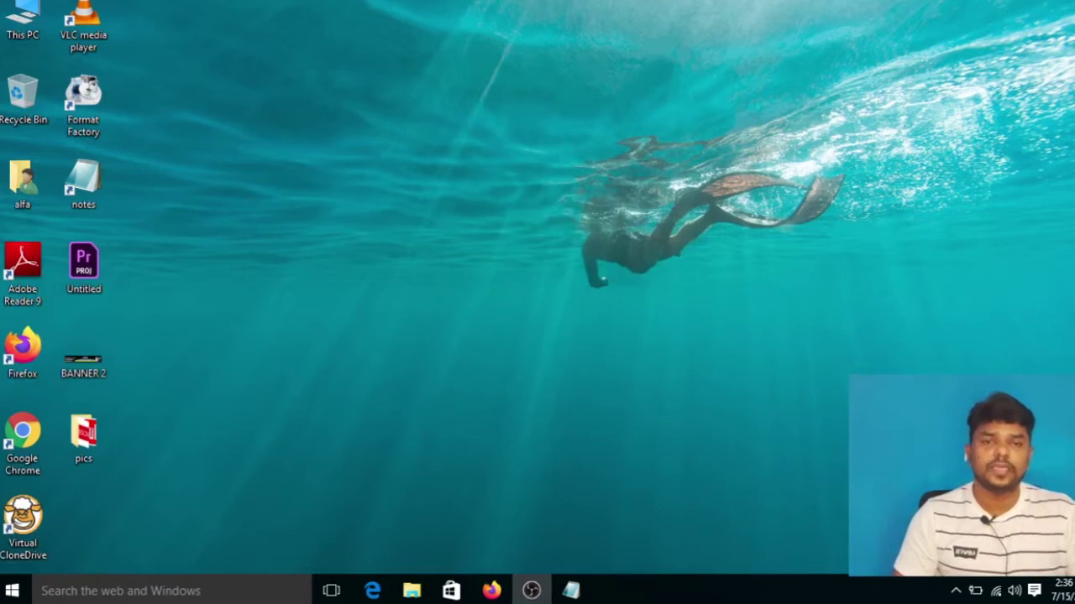
Open a File Explorer window and close it again
{"action": "key", "text": "super+e"}
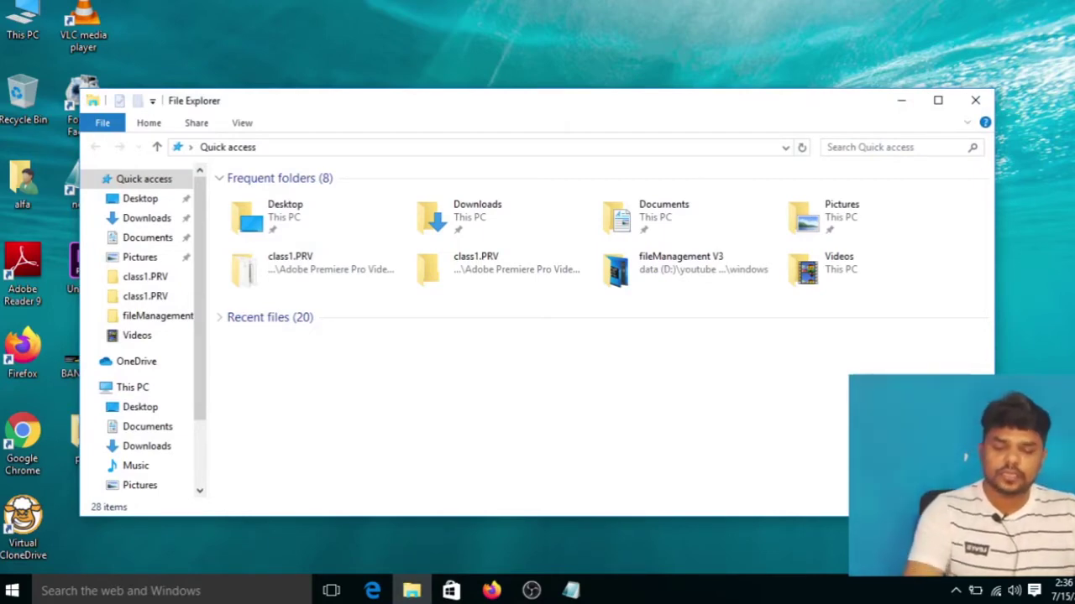
{"action": "key", "text": "alt+F4"}
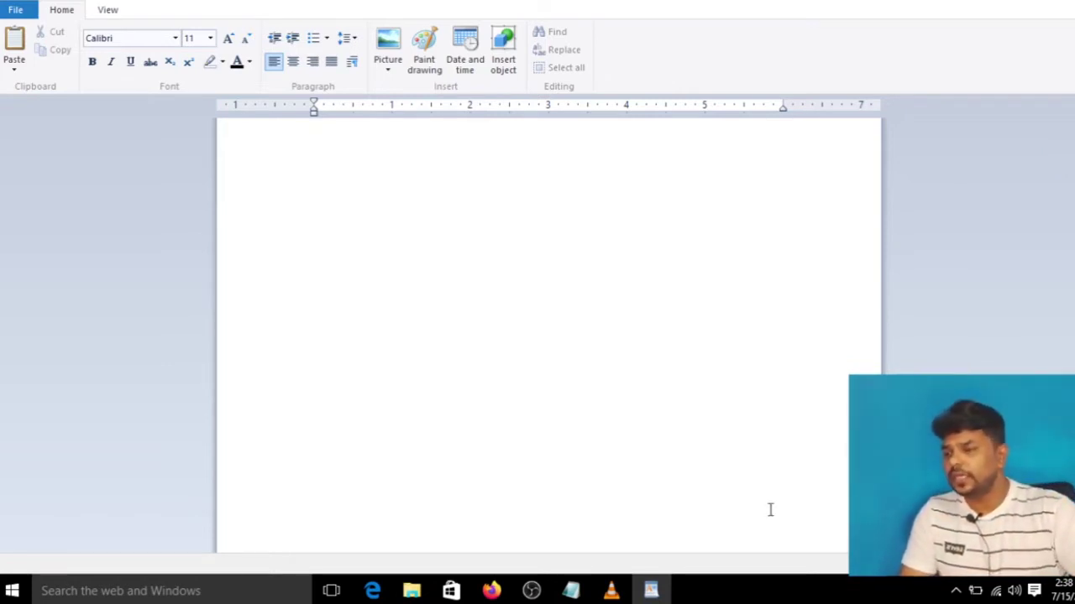
Bring the VLC media player window in front of the WordPad document
{"action": "mouse_move", "coordinate": [650, 591]}
{"action": "left_click", "coordinate": [607, 591]}
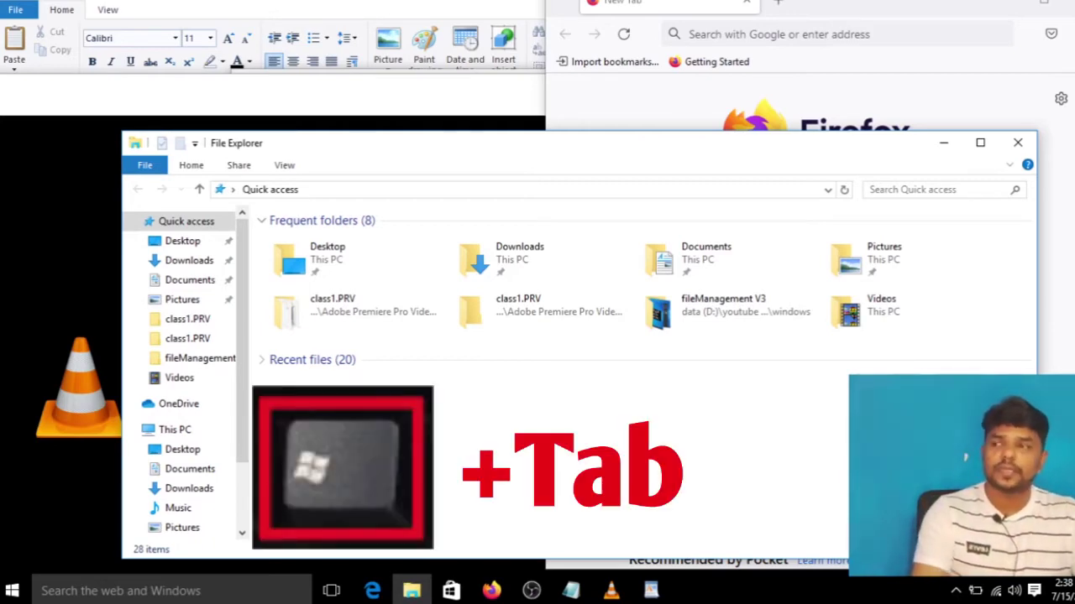
Show all open windows in Task View and switch to File Explorer
{"action": "key", "text": "super+Tab"}
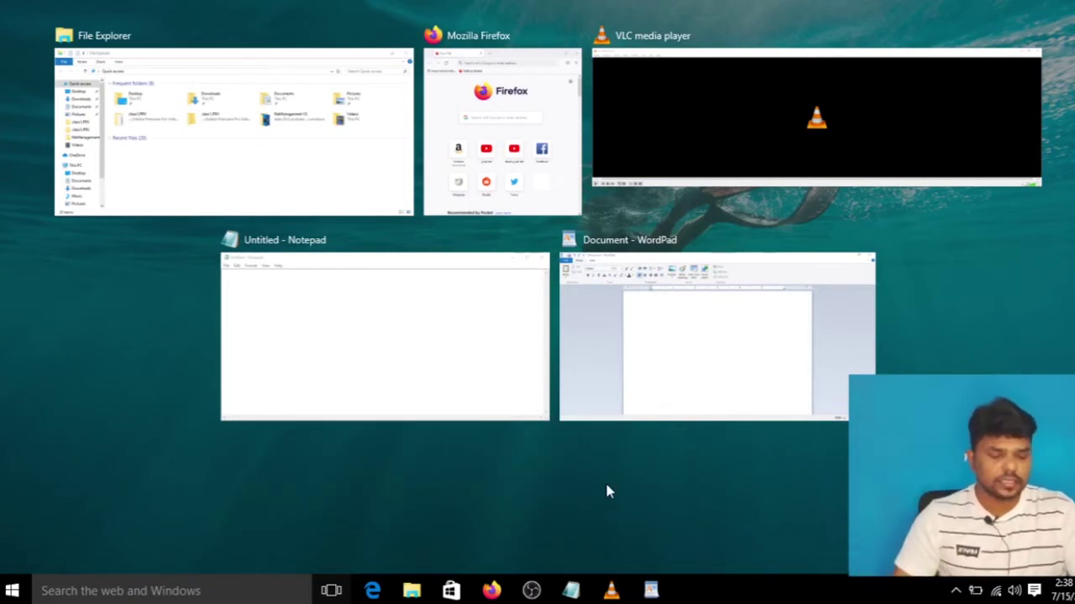
{"action": "key", "text": "Left"}
{"action": "key", "text": "Up"}
{"action": "key", "text": "Left"}
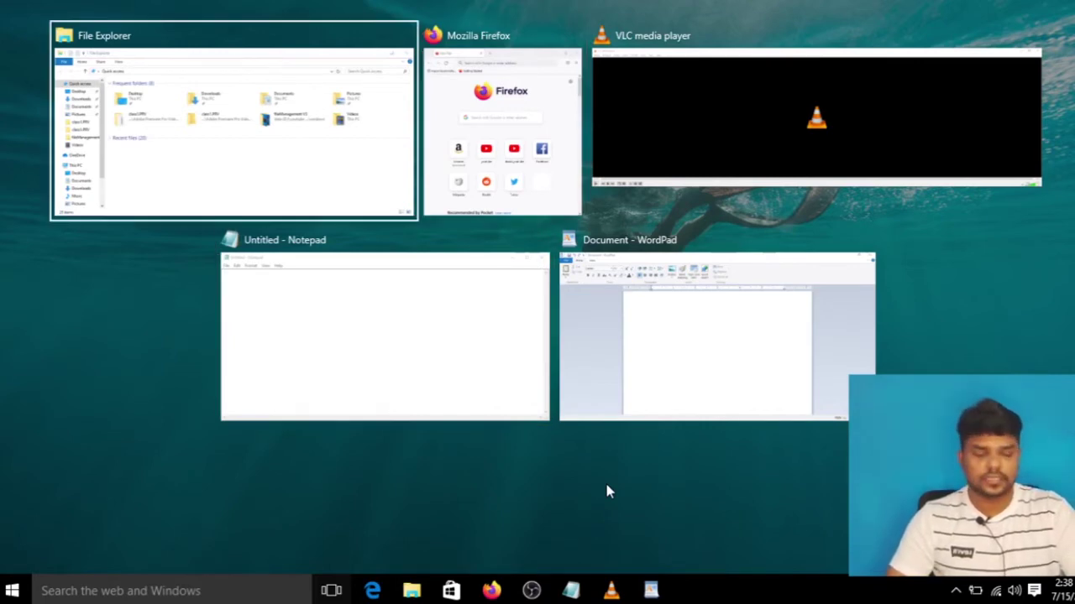
{"action": "key", "text": "Return"}
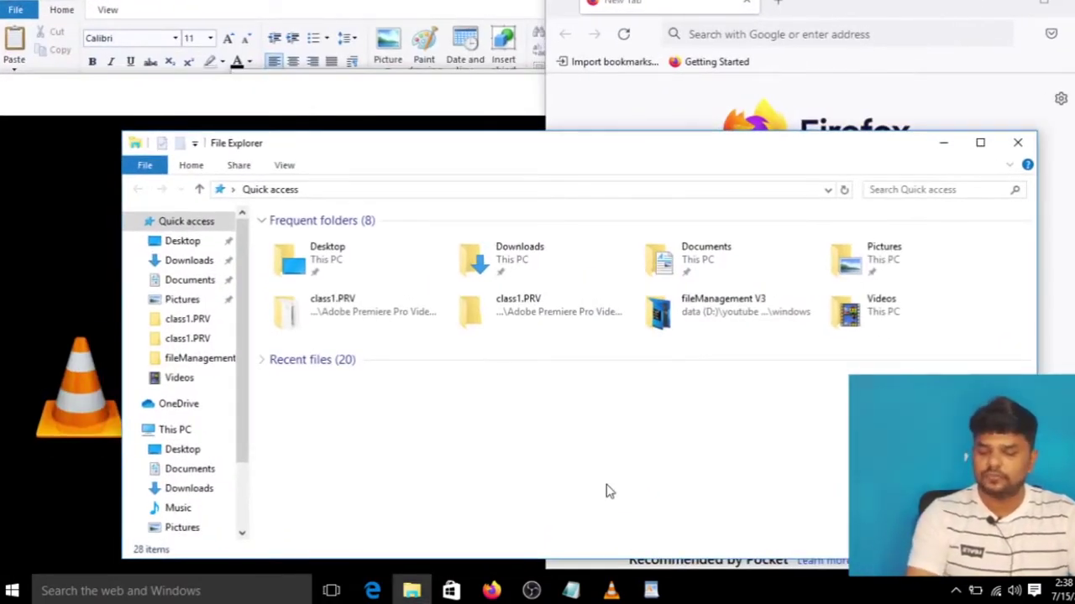
Switch from File Explorer to the WordPad document through Task View
{"action": "key", "text": "super+Tab"}
{"action": "key", "text": "Right"}
{"action": "key", "text": "Down"}
{"action": "key", "text": "Return"}
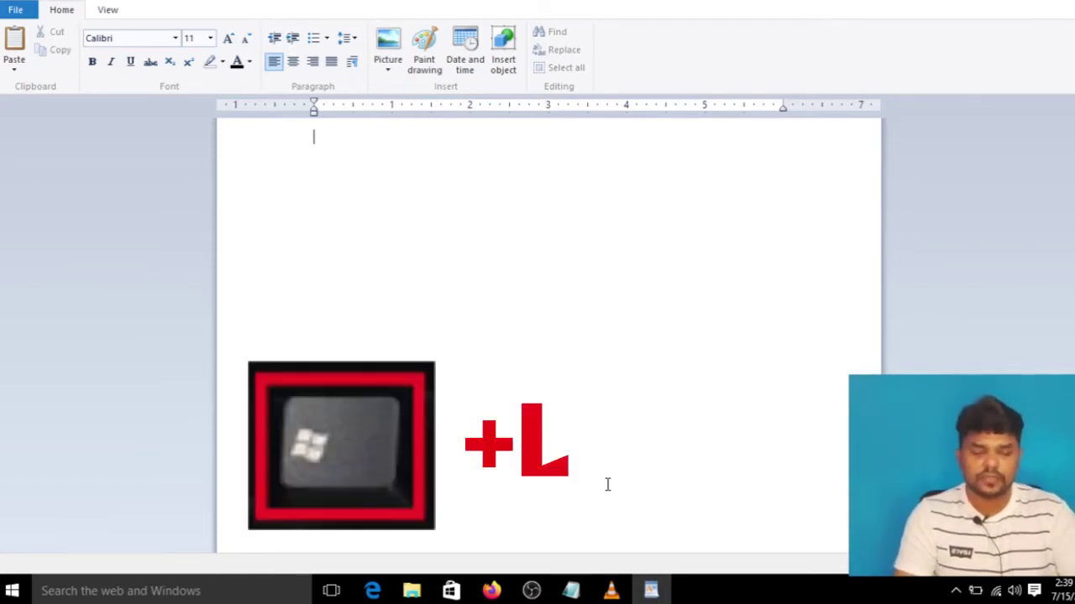
Lock the computer and dismiss the lock screen to return to the session
{"action": "key", "text": "super+l"}
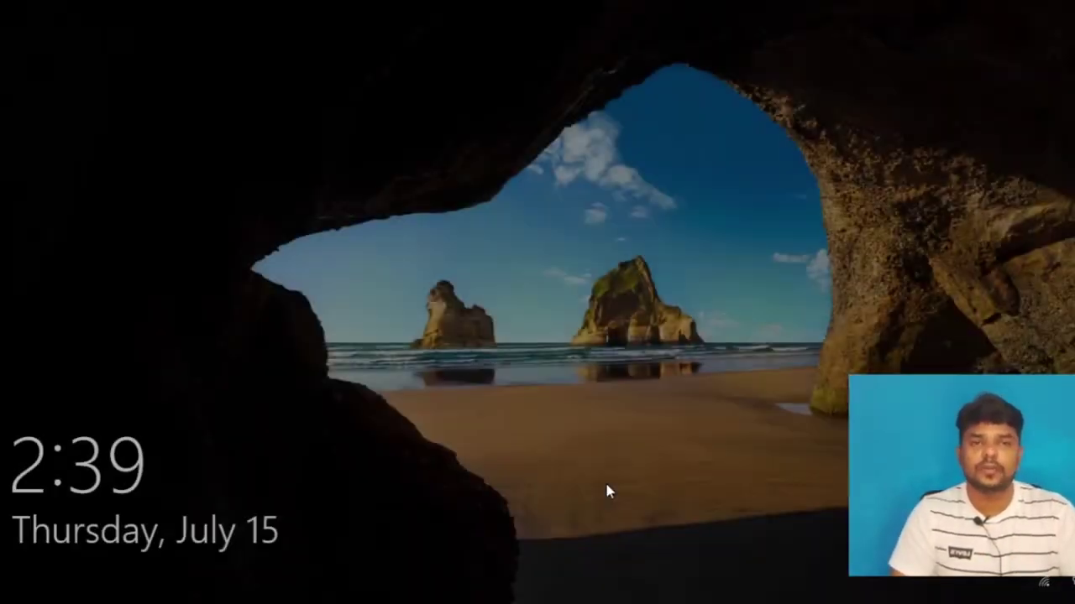
{"action": "left_click", "coordinate": [606, 486]}
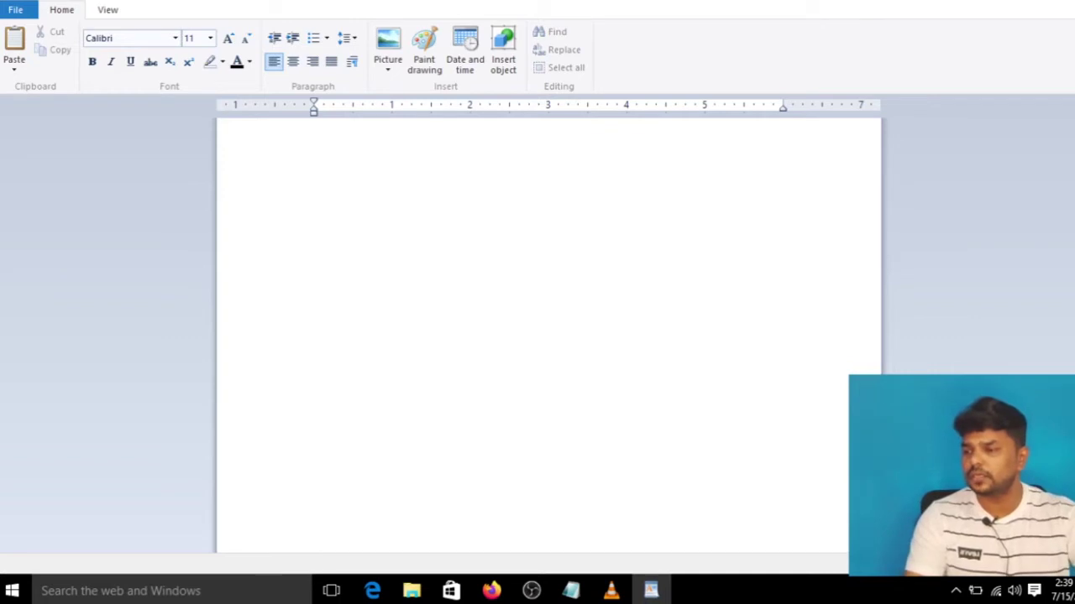
Bring the VLC media player, Notepad and Firefox windows to the front one after another
{"action": "left_click", "coordinate": [609, 591]}
{"action": "left_click", "coordinate": [571, 591]}
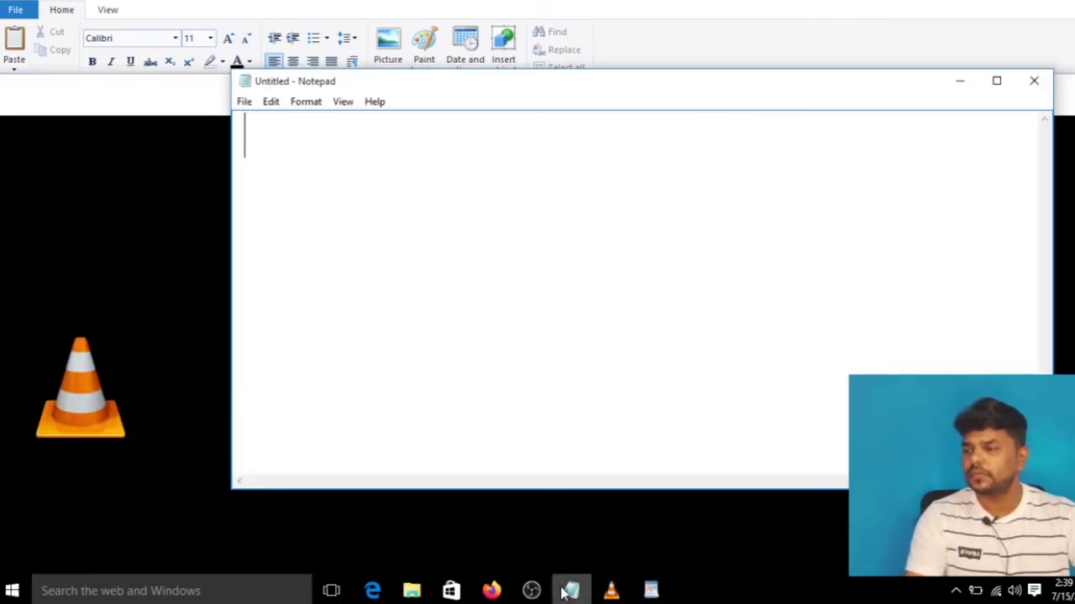
{"action": "left_click", "coordinate": [489, 591]}
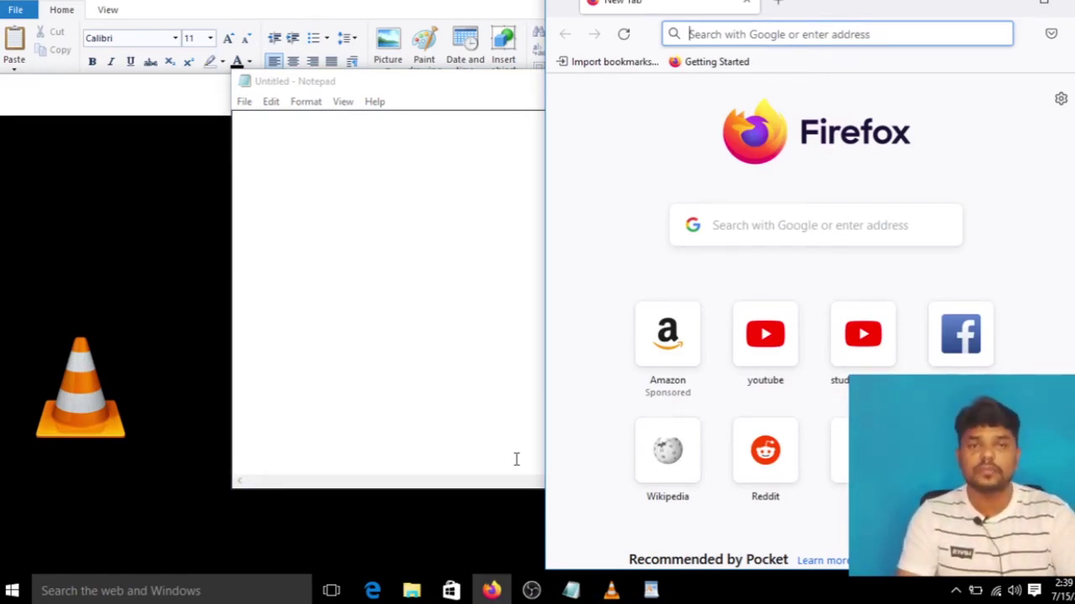
Hide and restore all open windows twice, once by minimizing them all and once by toggling Show Desktop
{"action": "key", "text": "super+m"}
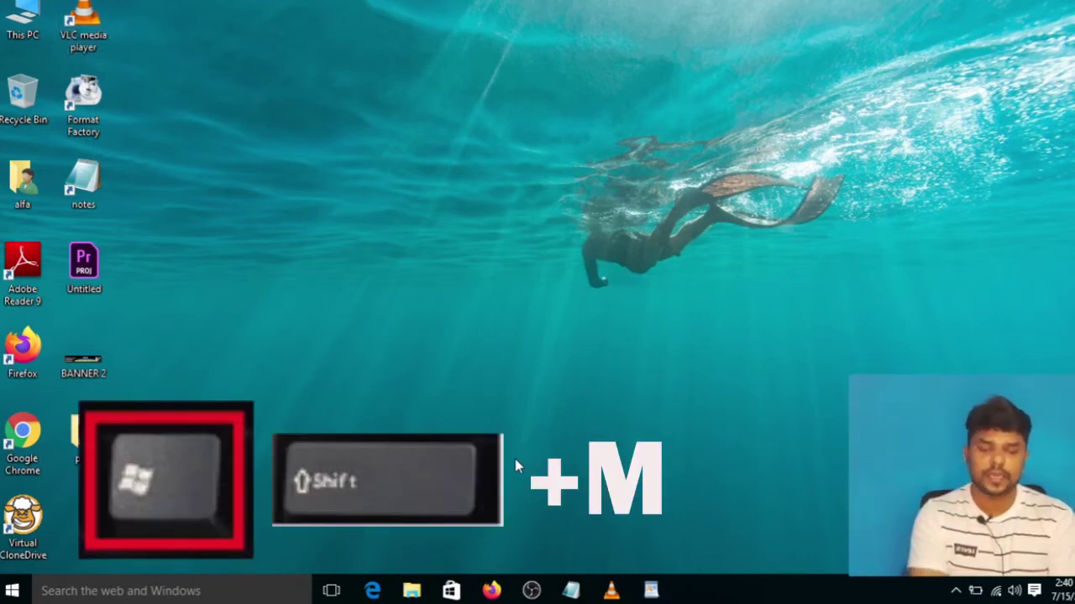
{"action": "key", "text": "super+shift+m"}
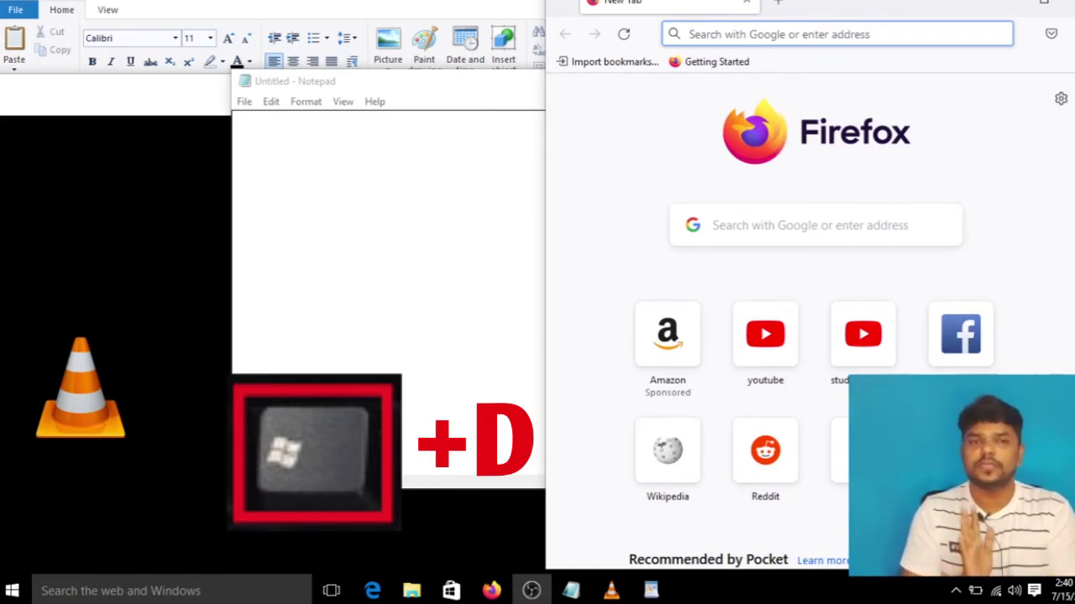
{"action": "key", "text": "super+d"}
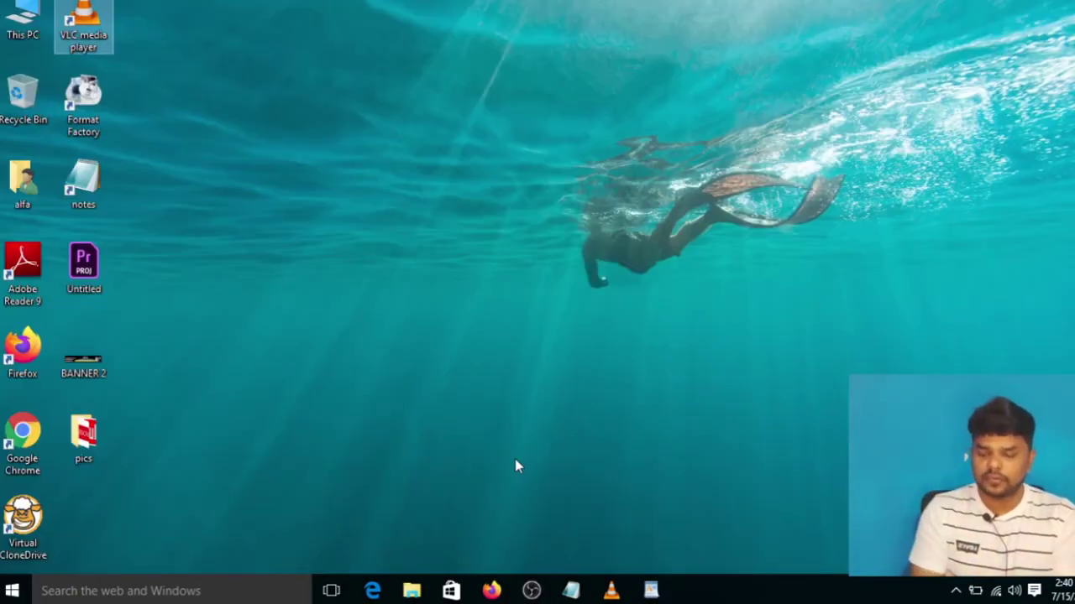
{"action": "key", "text": "super+d"}
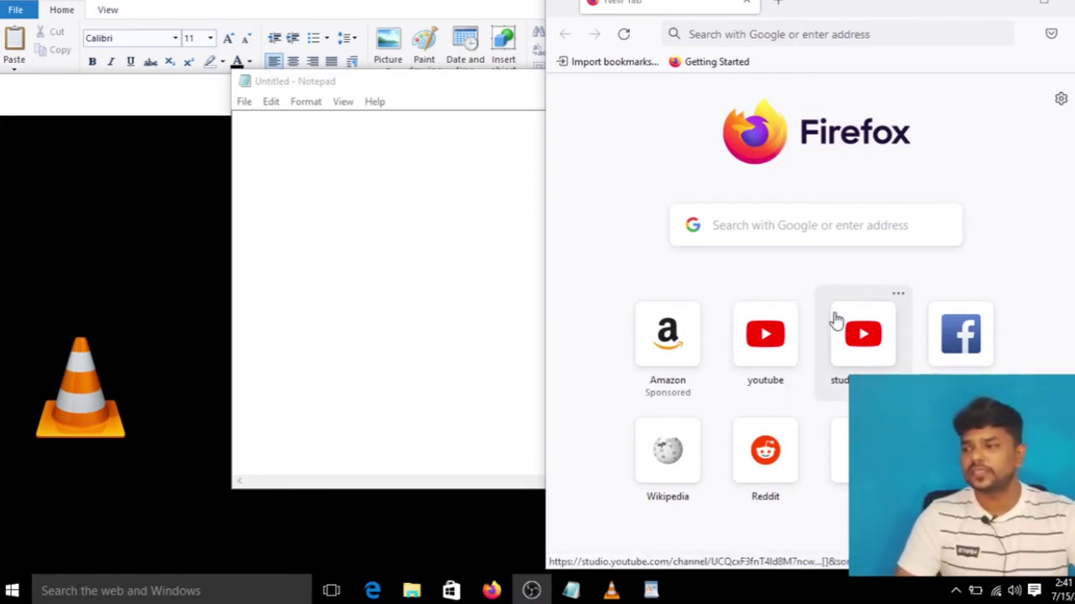
Open and dismiss Windows search, and bring it up again to launch Calculator
{"action": "left_click", "coordinate": [121, 591]}
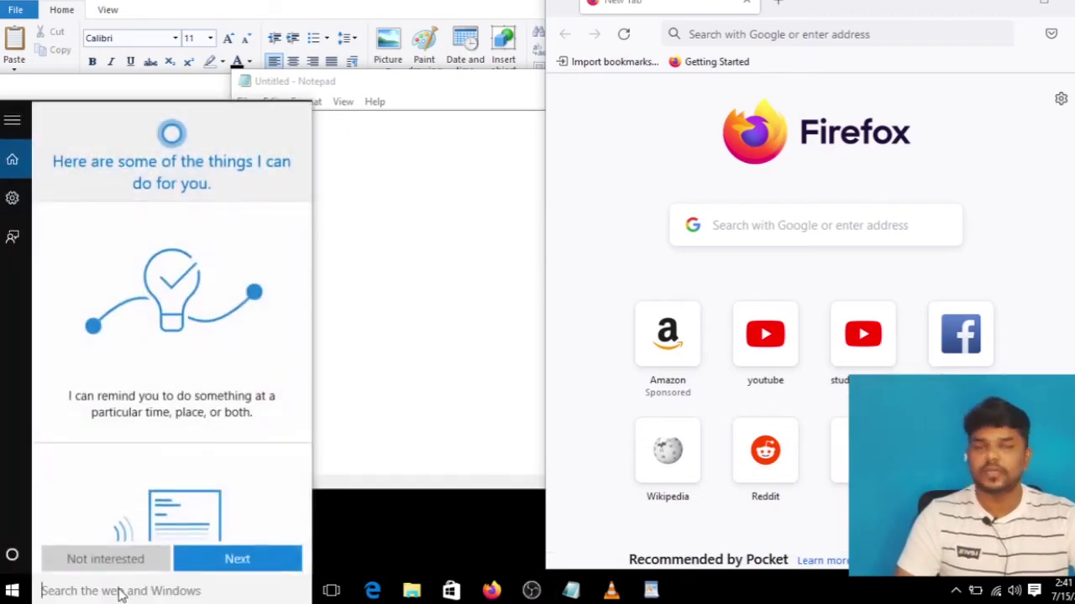
{"action": "left_click", "coordinate": [622, 277]}
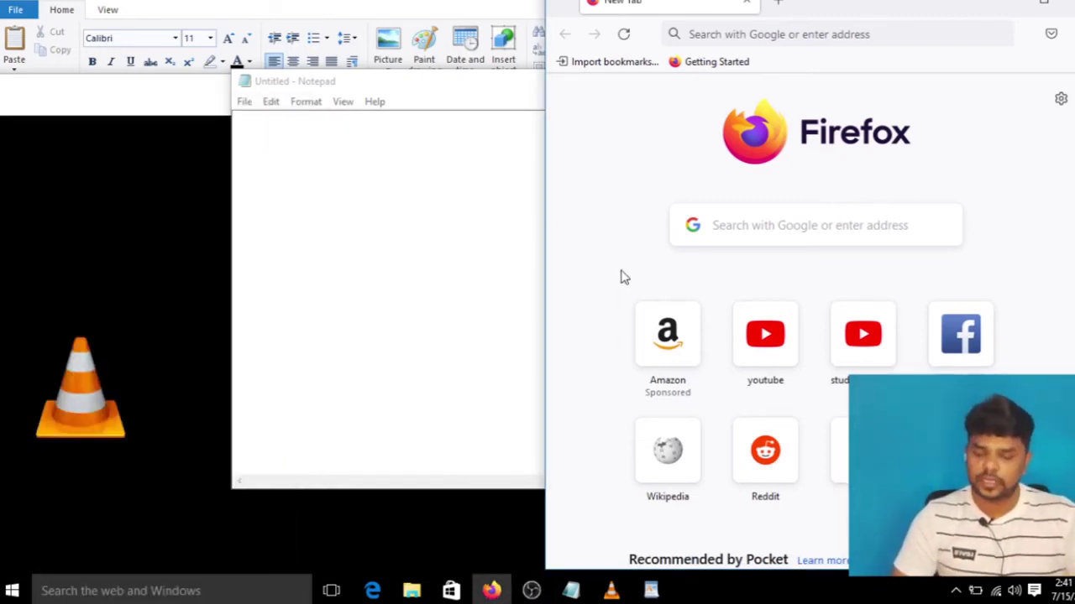
{"action": "key", "text": "super+s"}
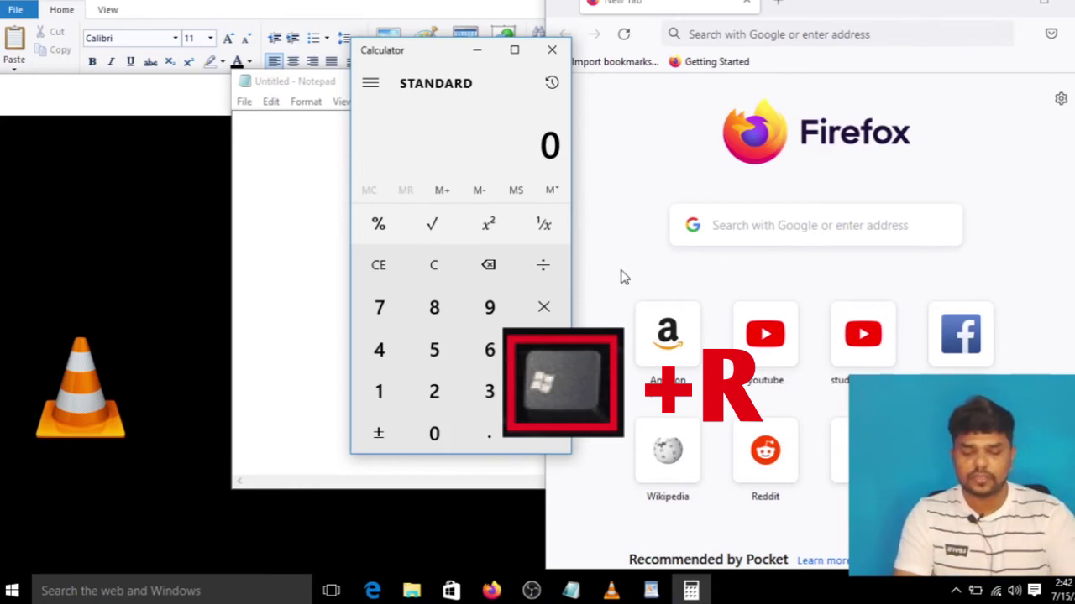
Open the Run dialog and use it for the commands EXCEL and CALC
{"action": "key", "text": "super+r"}
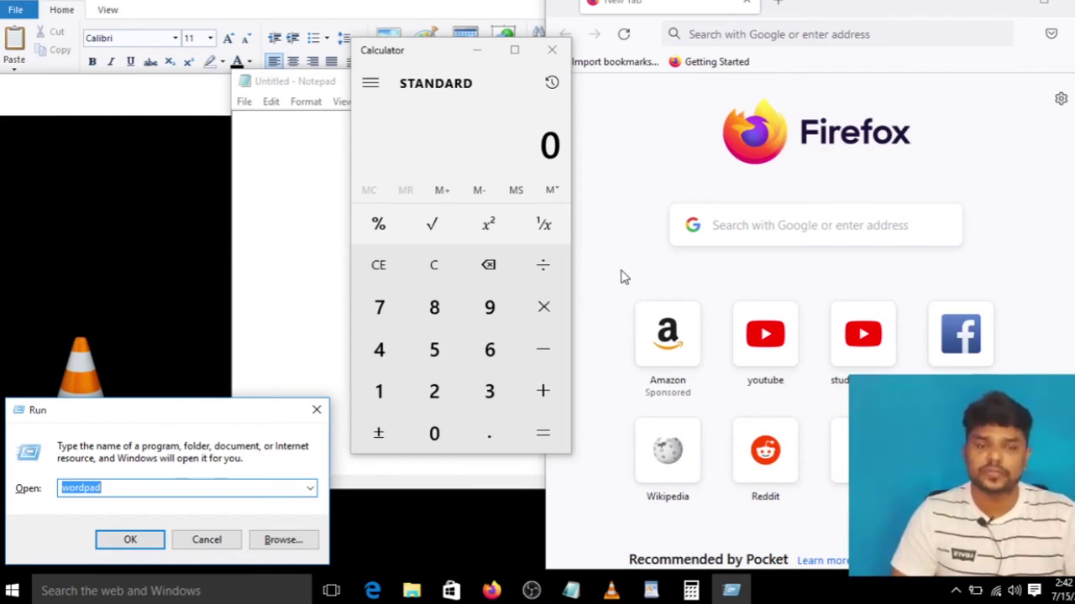
{"action": "key", "text": "BackSpace"}
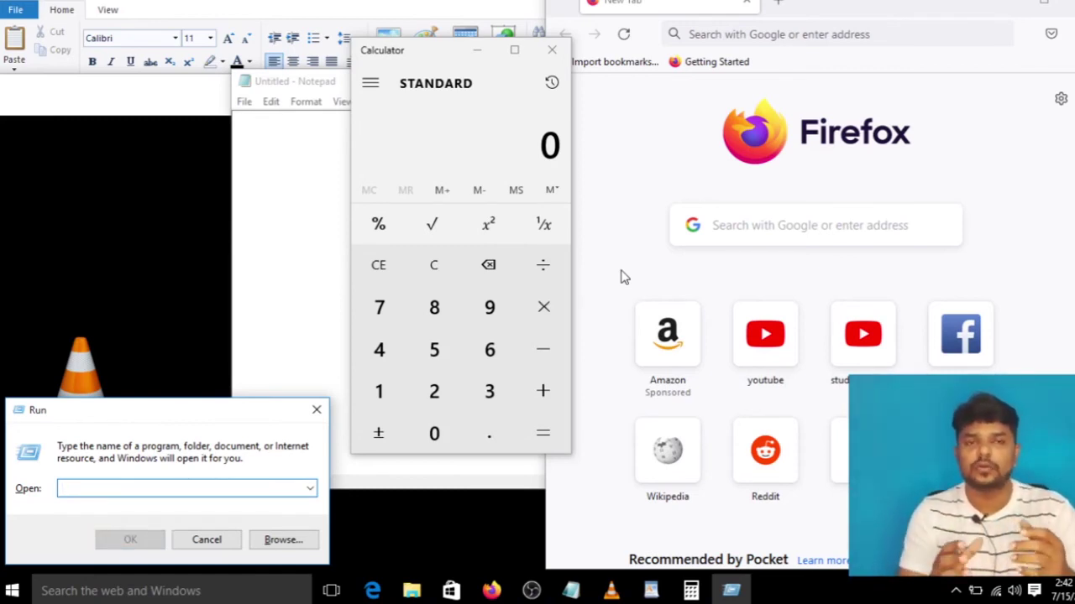
{"action": "type", "text": "EXCEL"}
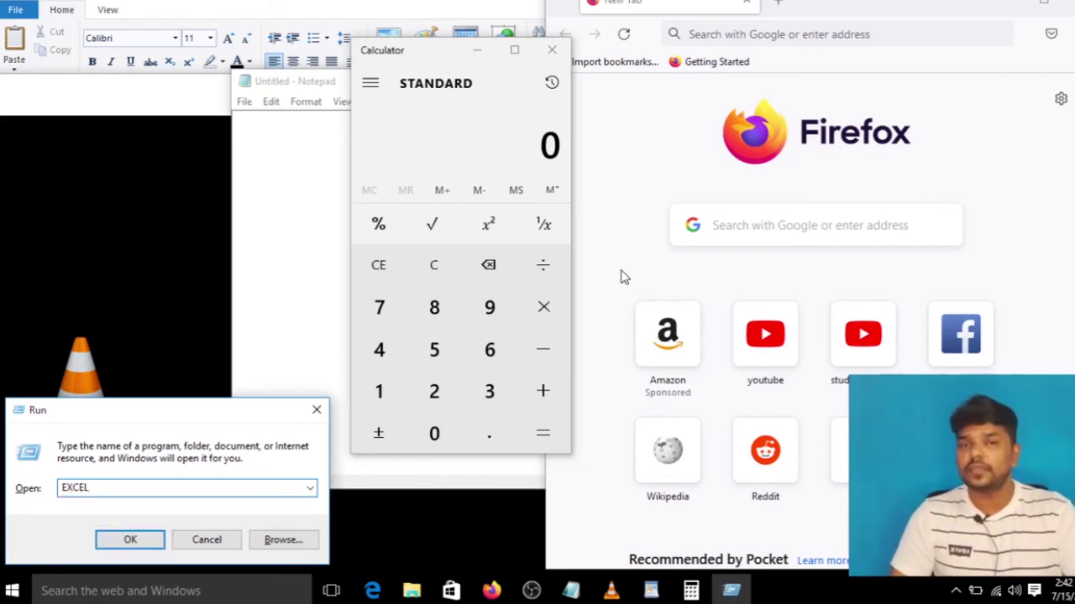
{"action": "key", "text": "Return"}
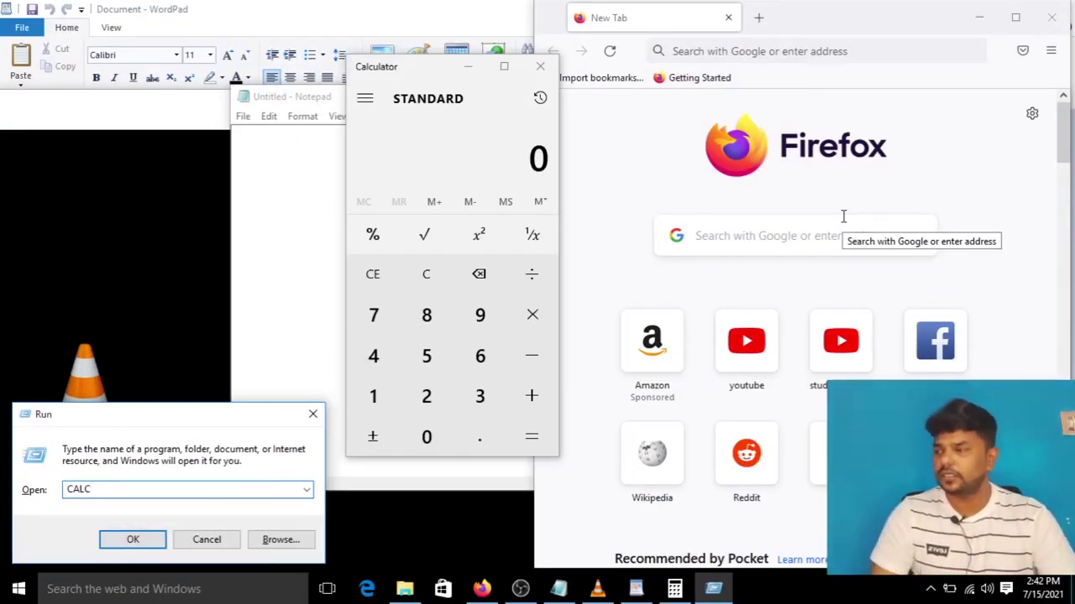
{"action": "key", "text": "Return"}
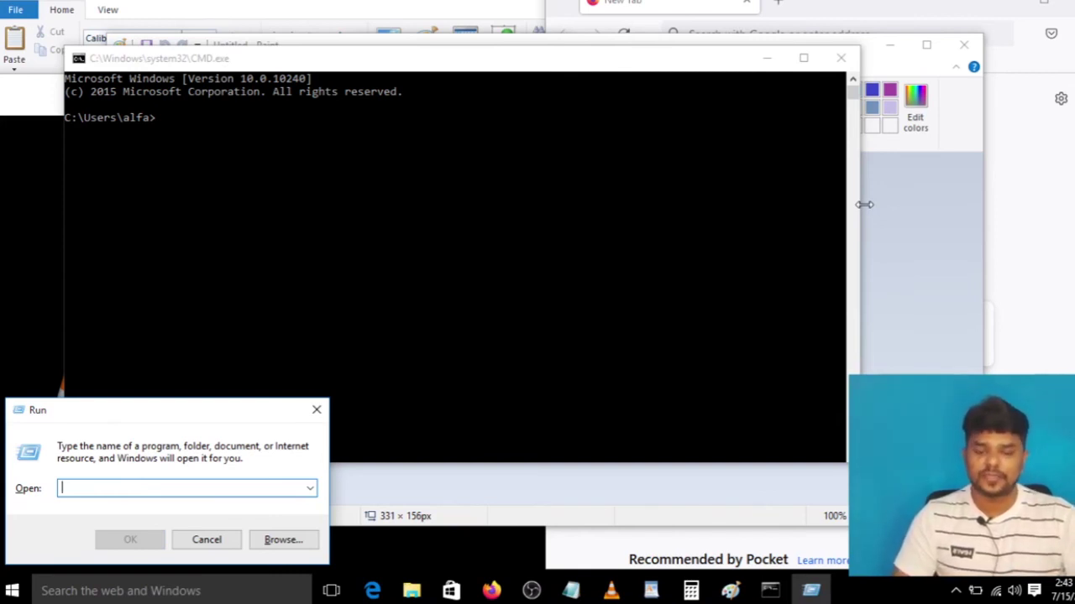
Enter the command shutdown in the Run dialog
{"action": "type", "text": "shut"}
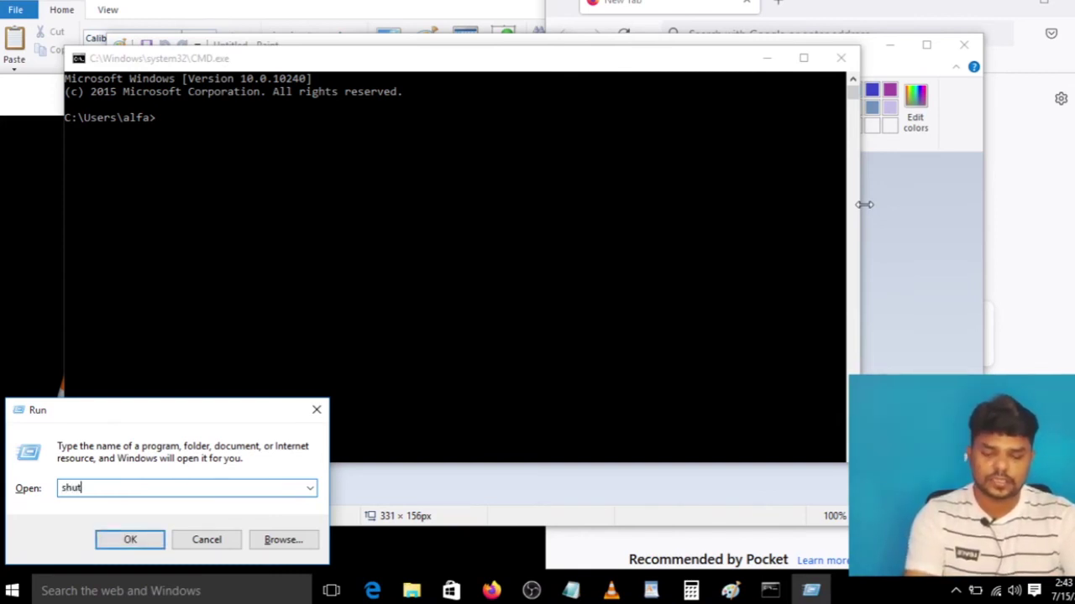
{"action": "type", "text": "down"}
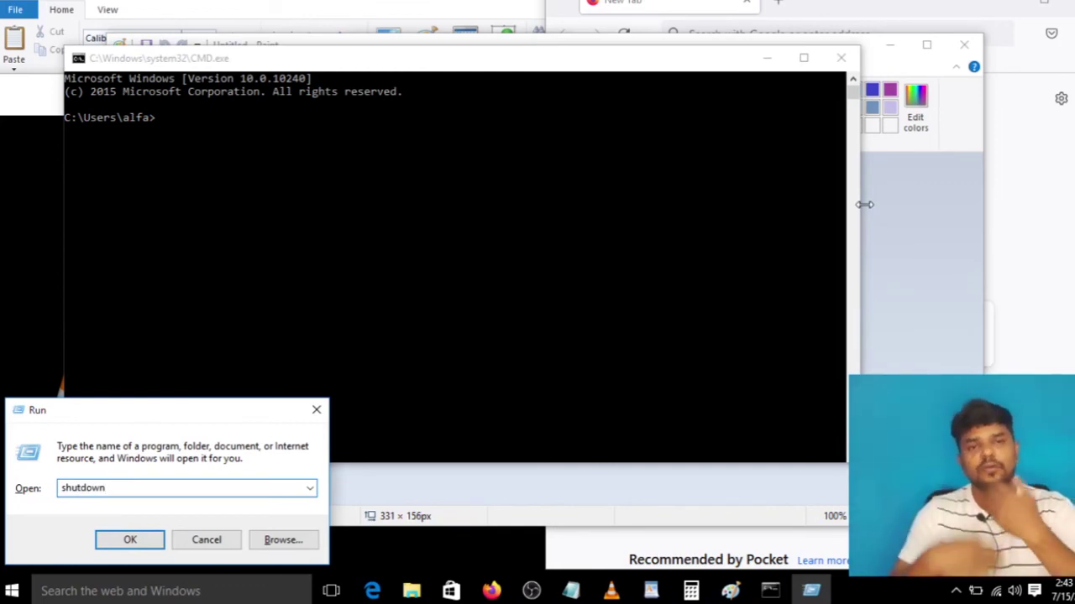